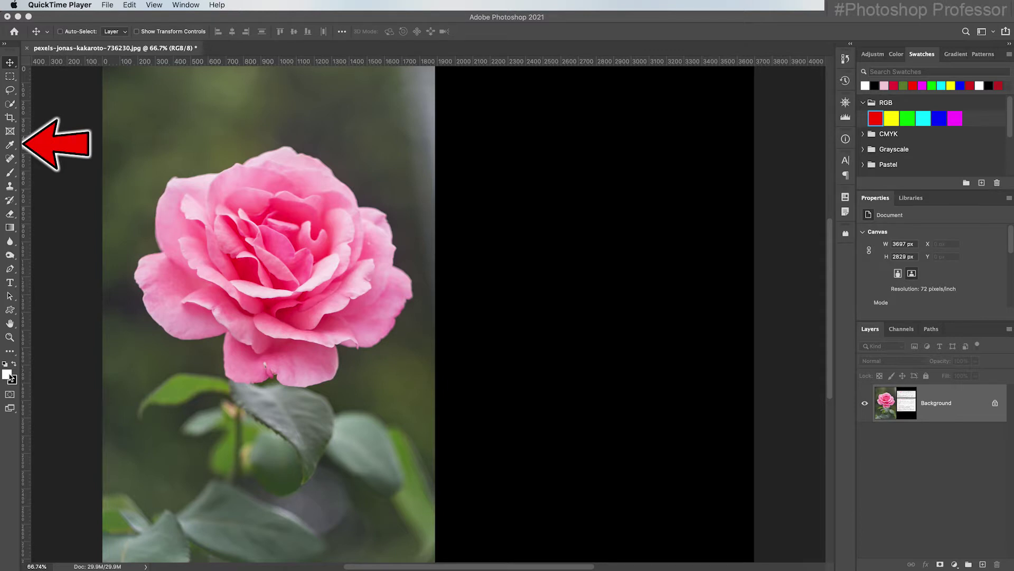
Step: Sample the rose petal's pink with the Eyedropper, then swap foreground and background colours repeatedly
left_click(9, 145)
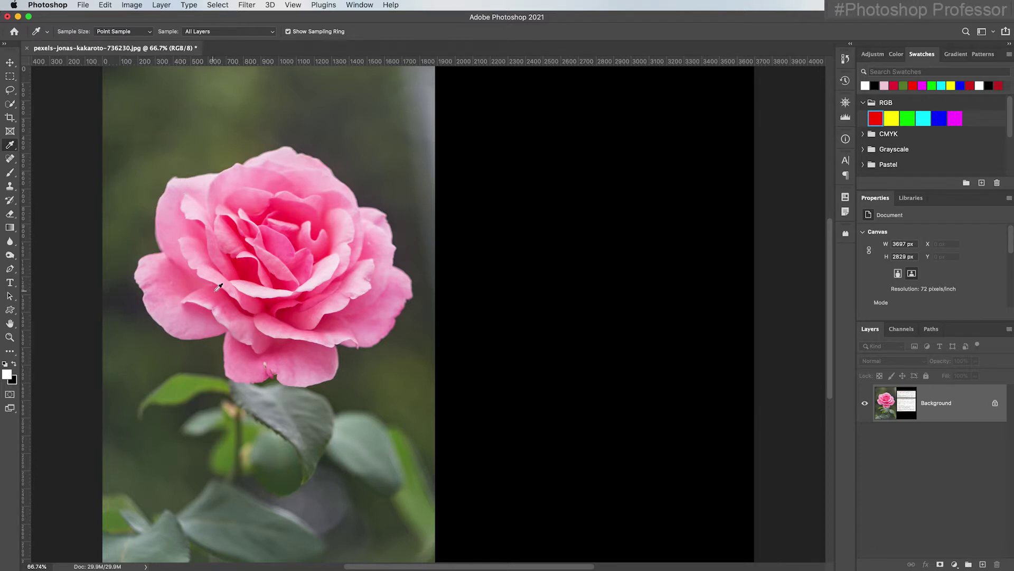
left_click(402, 298)
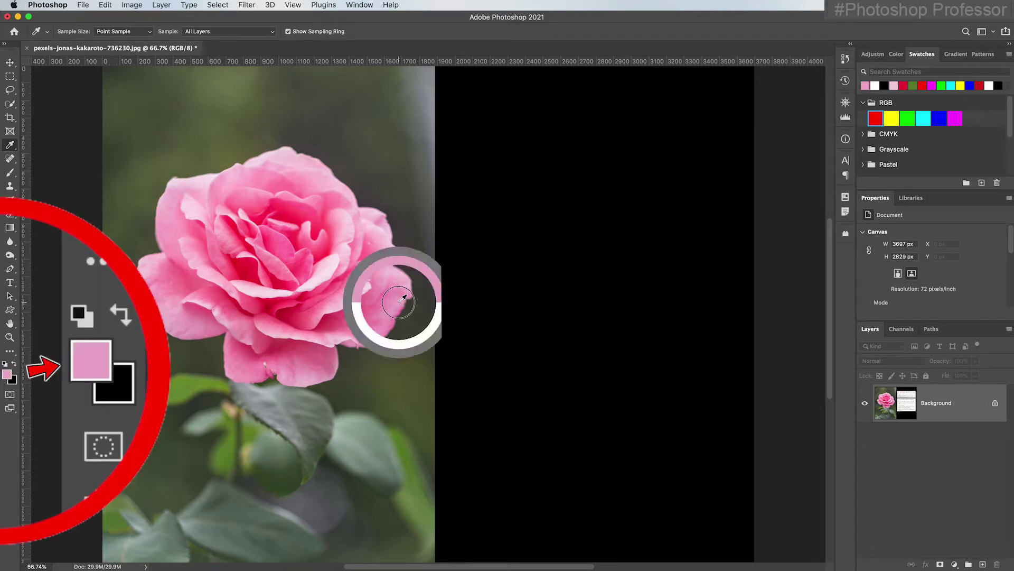
left_click(15, 364)
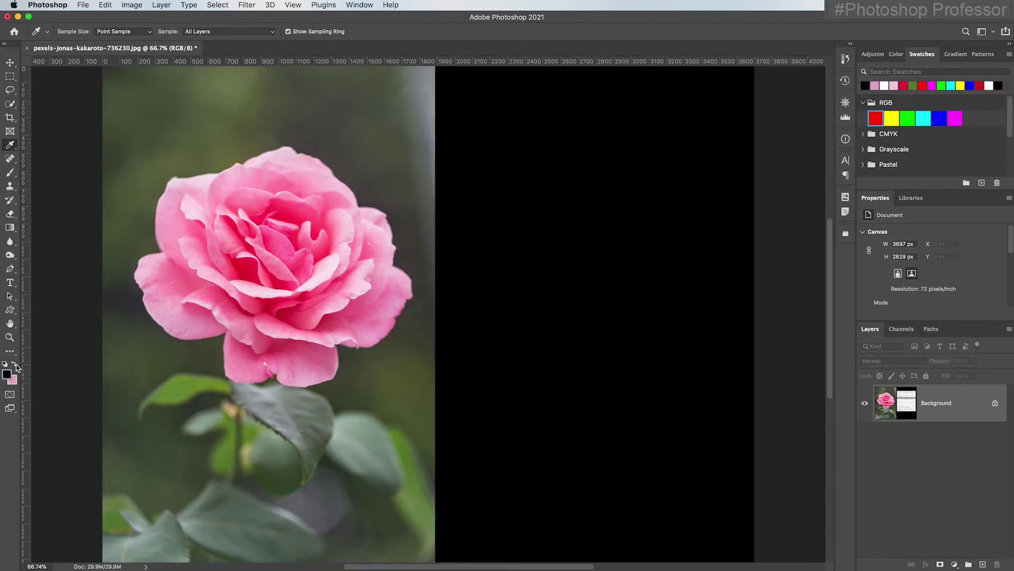
key("x")
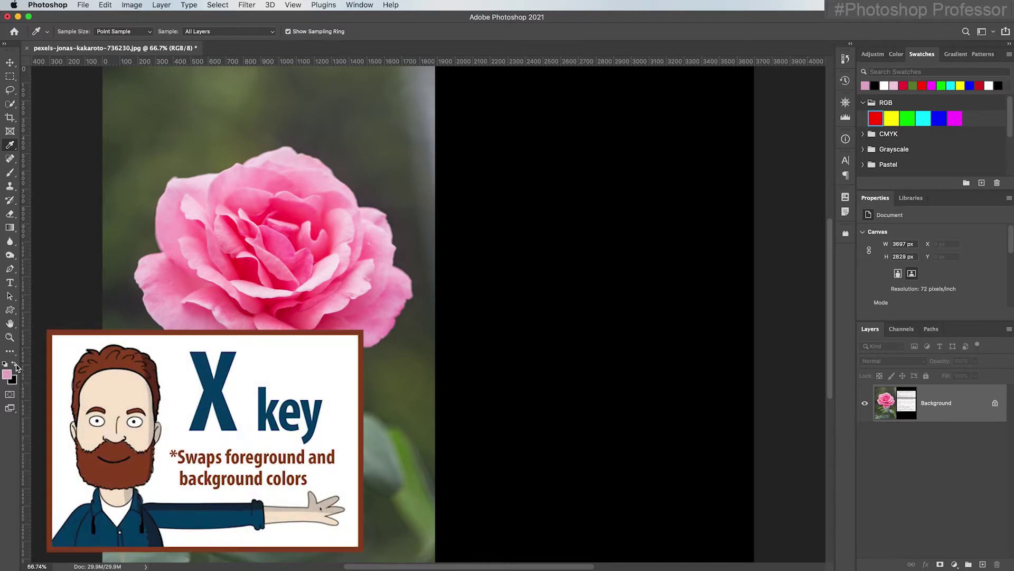
key("x")
key("x")
key("x")
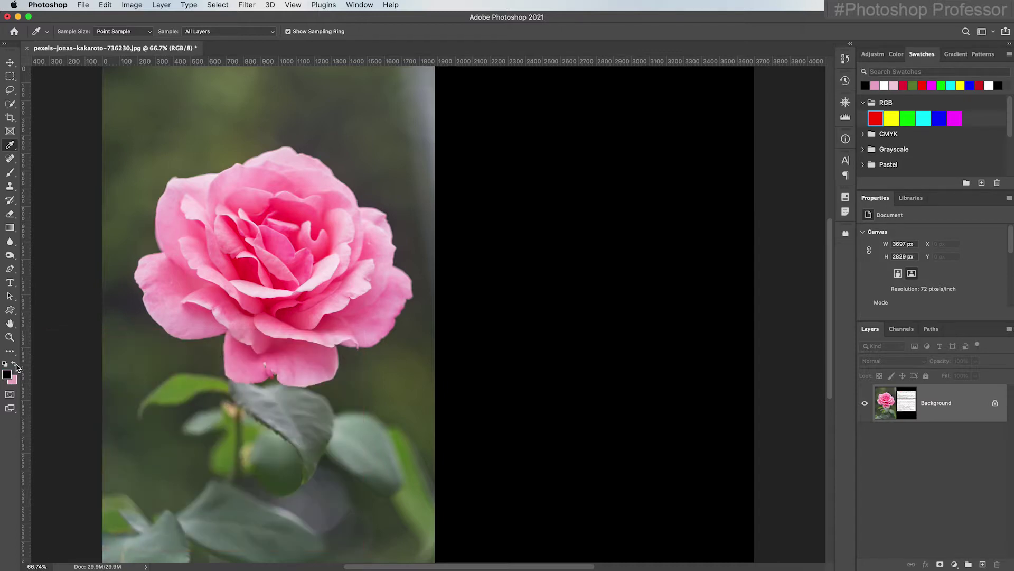
key("x")
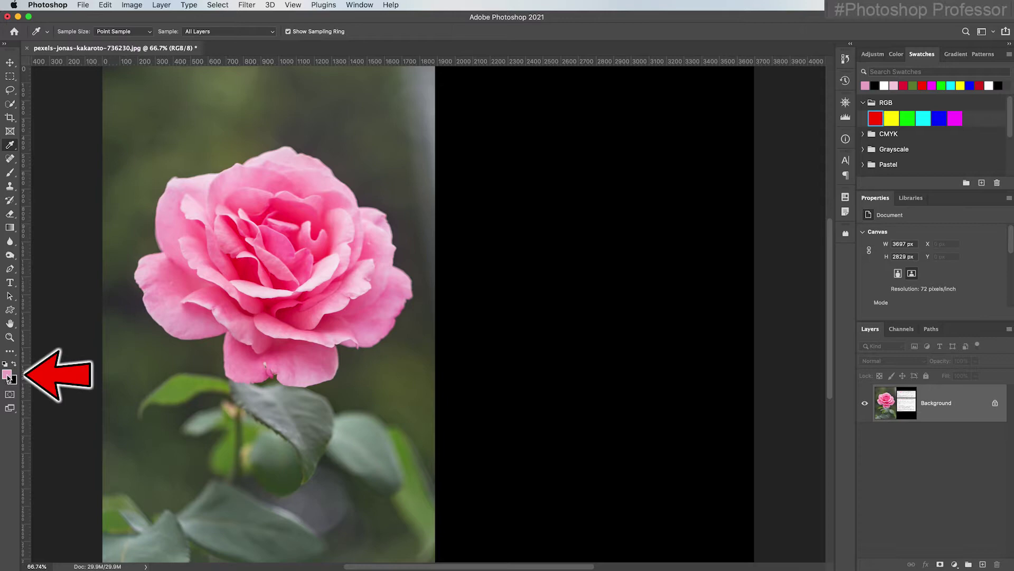
Step: In the foreground Color Picker, moved aside, set the hue to 301° for light magenta eaabe9
left_click(8, 375)
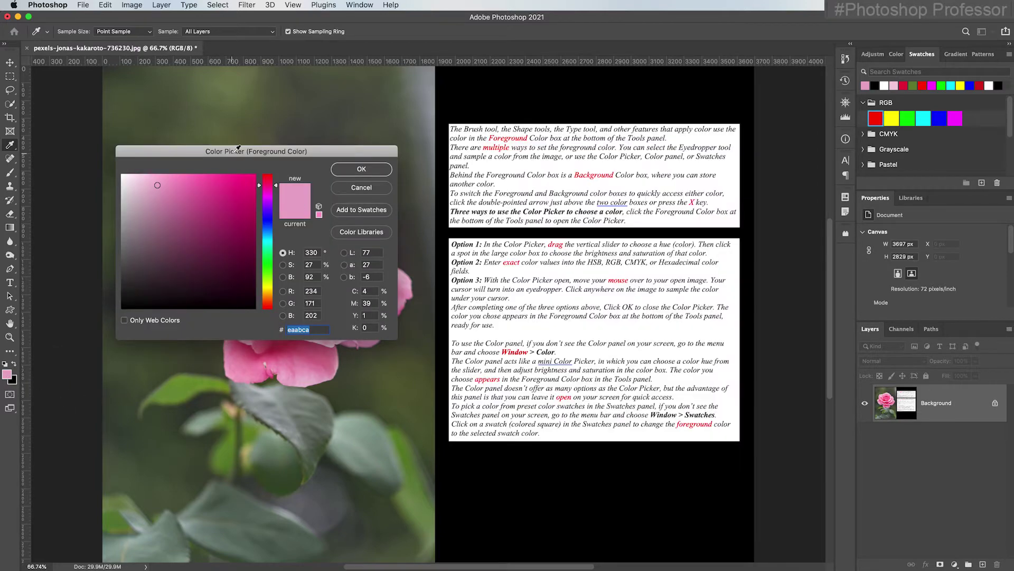
left_click_drag(239, 148, 170, 88)
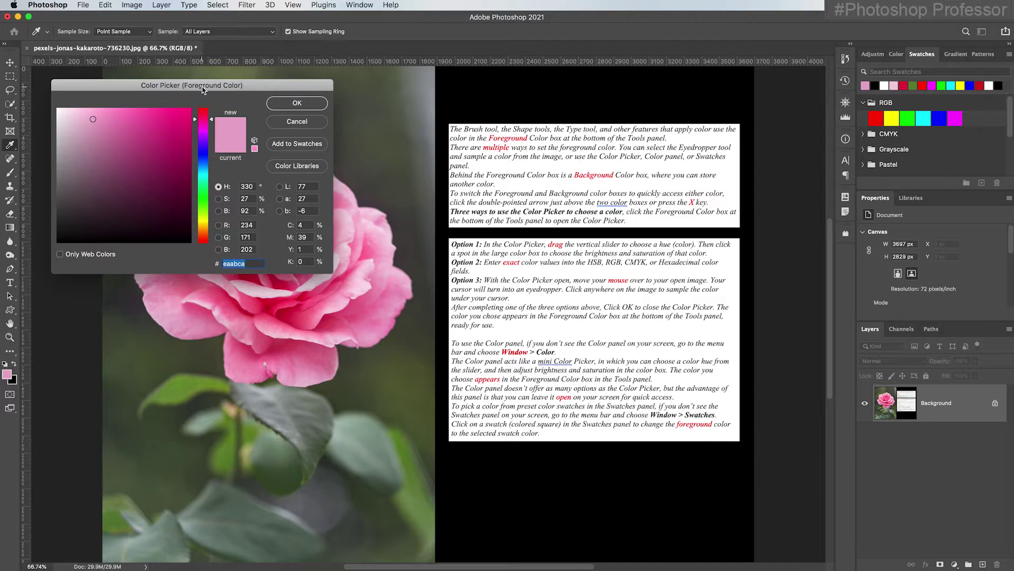
left_click_drag(211, 118, 212, 245)
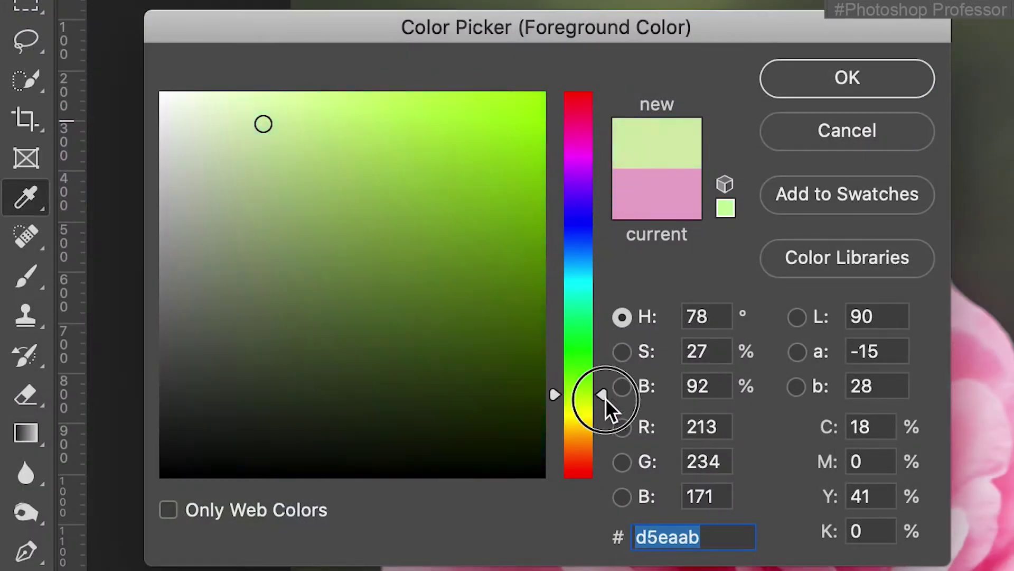
left_click_drag(603, 485, 588, 496)
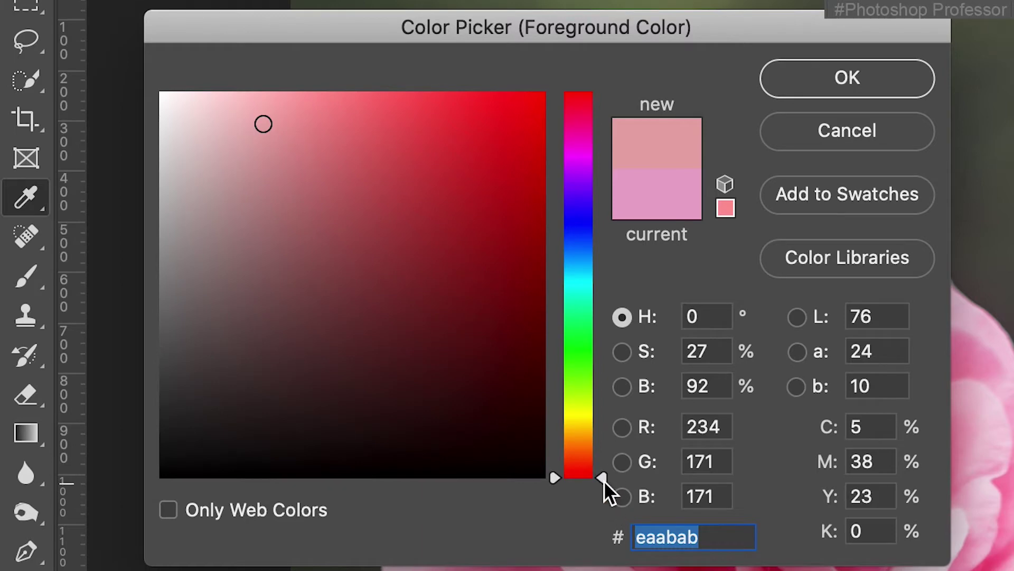
left_click_drag(602, 476, 598, 152)
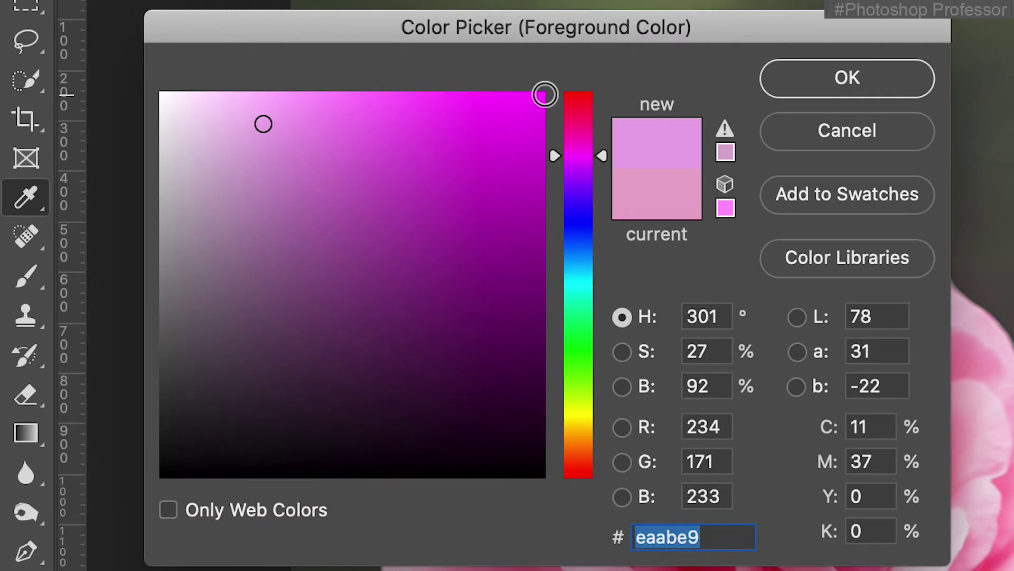
Step: Try saturation and brightness variations in the colour field, ending on grey 8e8b8e
left_click(545, 94)
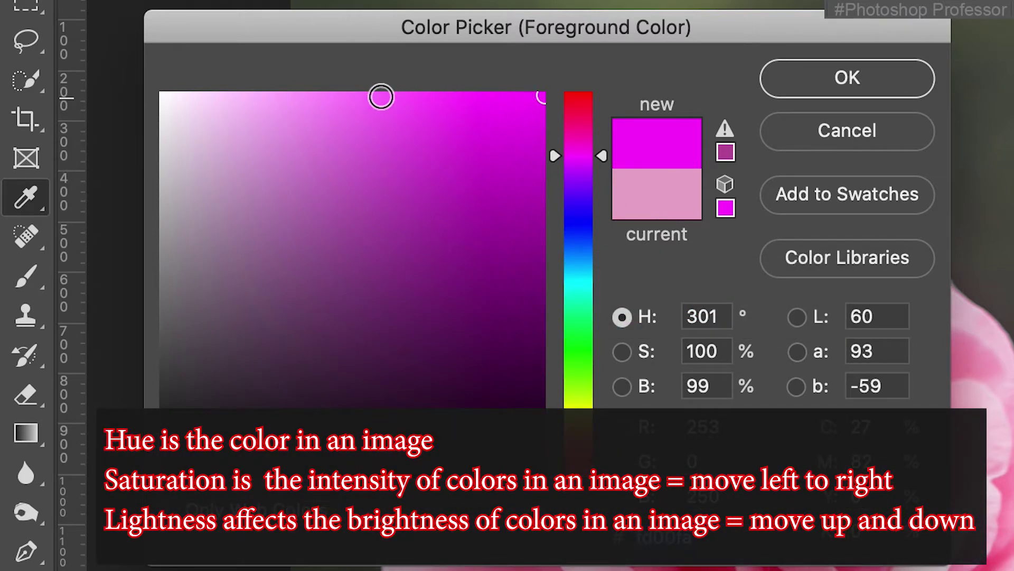
left_click(280, 97)
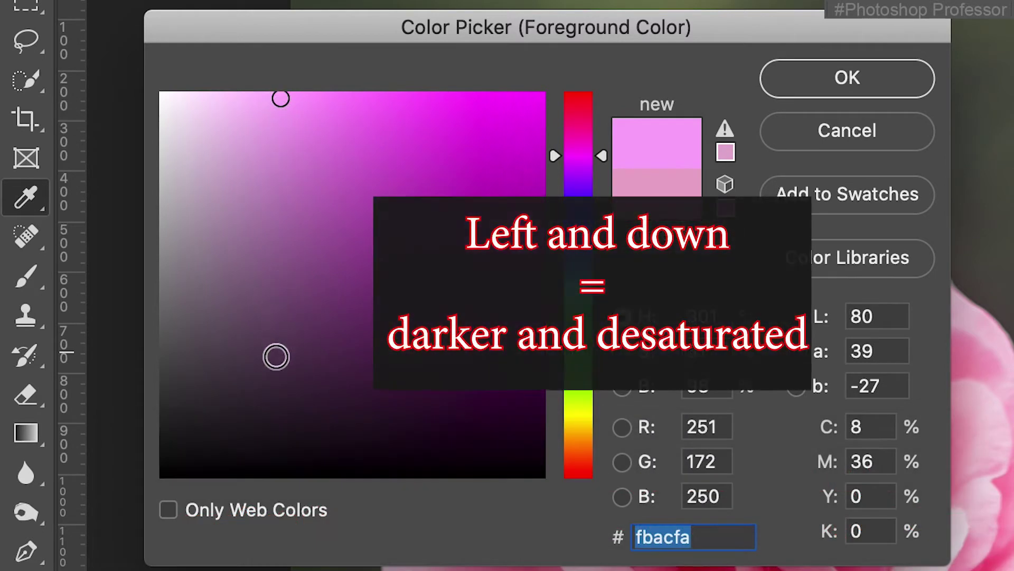
left_click(282, 390)
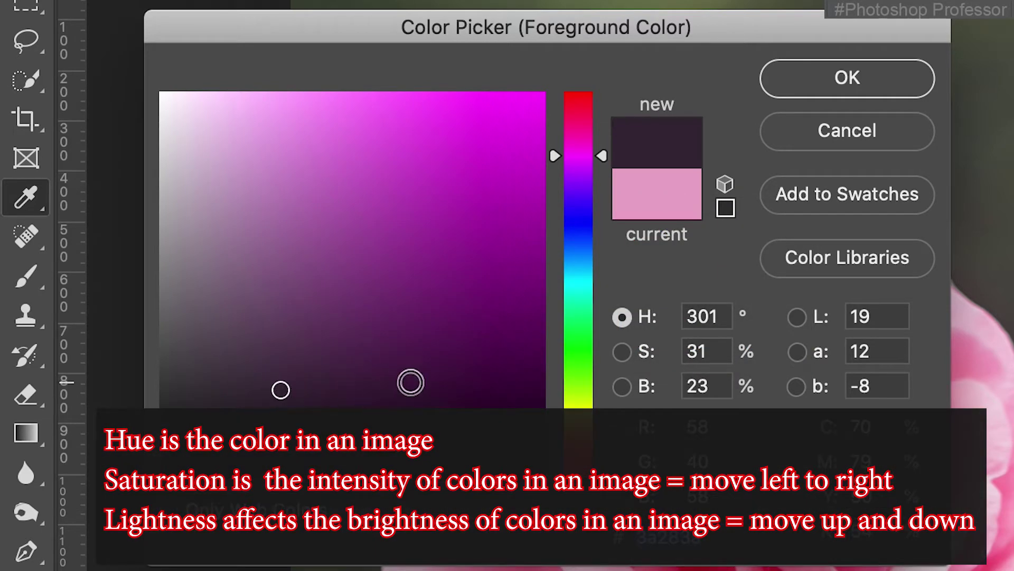
left_click(538, 390)
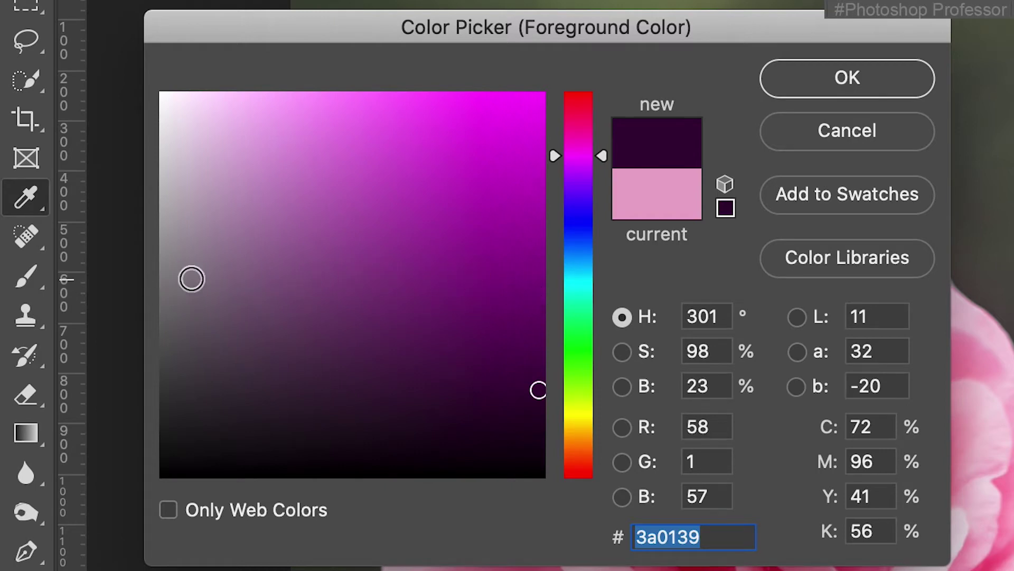
left_click_drag(543, 252, 163, 263)
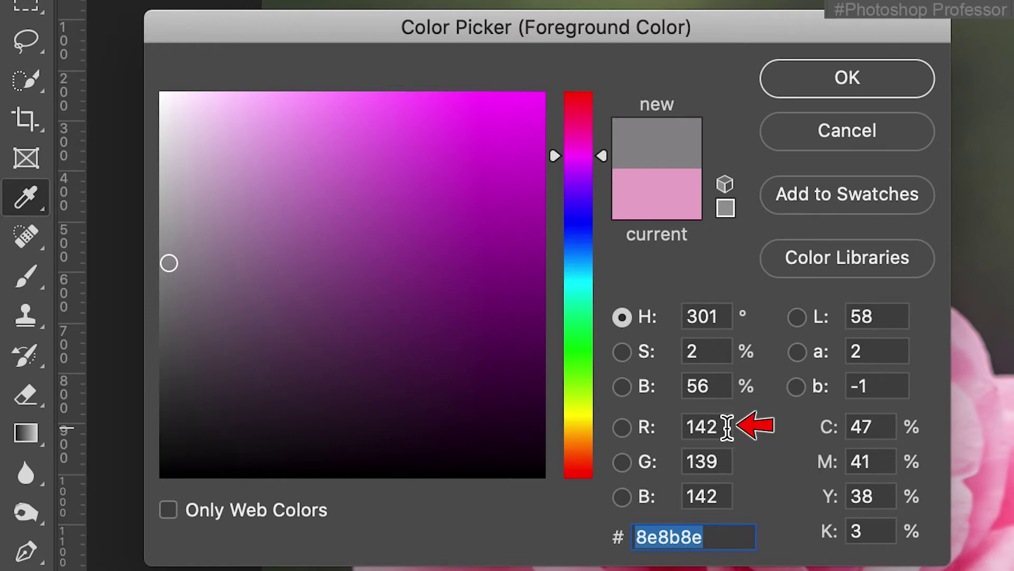
Step: Enter 255 for each of the red, green and blue values
left_click(710, 426)
type("255")
key("Tab")
type("255")
key("Tab")
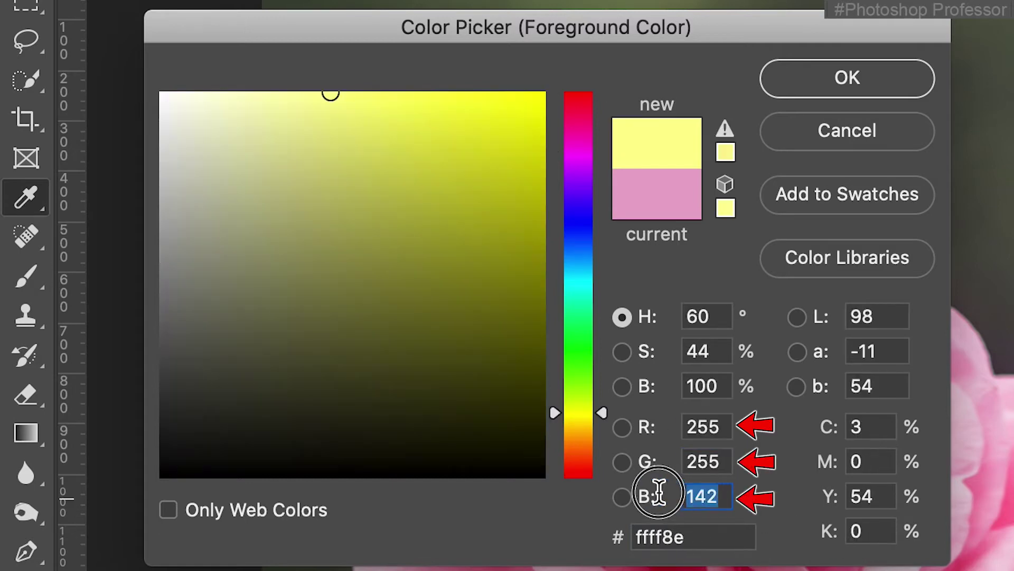
type("255")
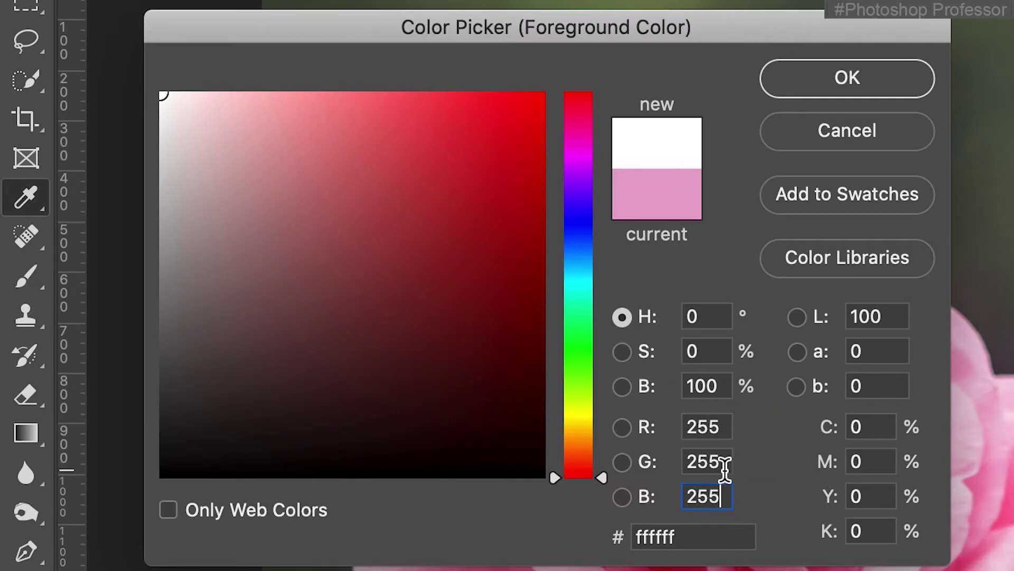
Step: Set green and blue to 0 to get pure red ff0000
left_click(713, 462)
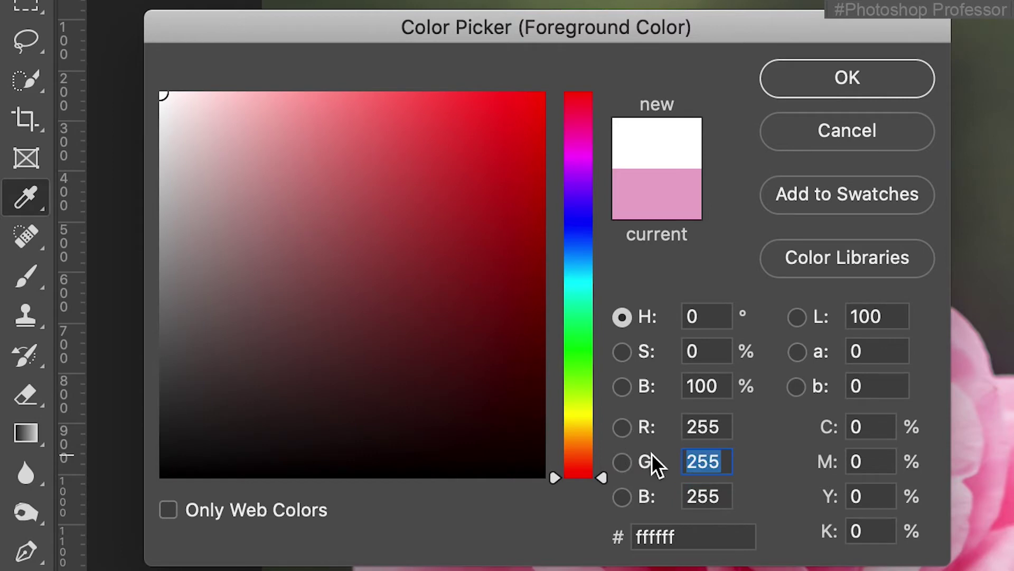
type("0")
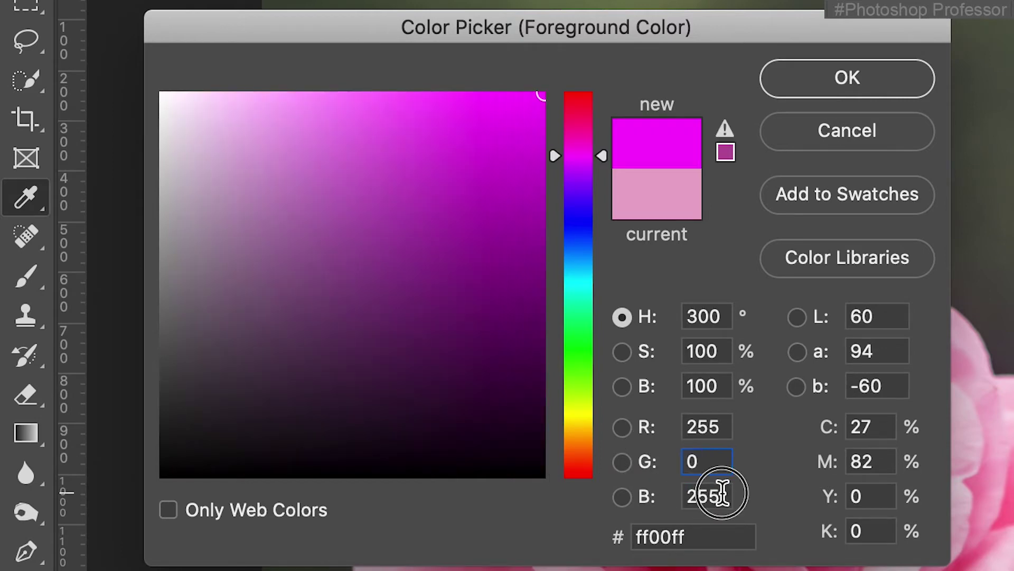
left_click(700, 495)
type("0")
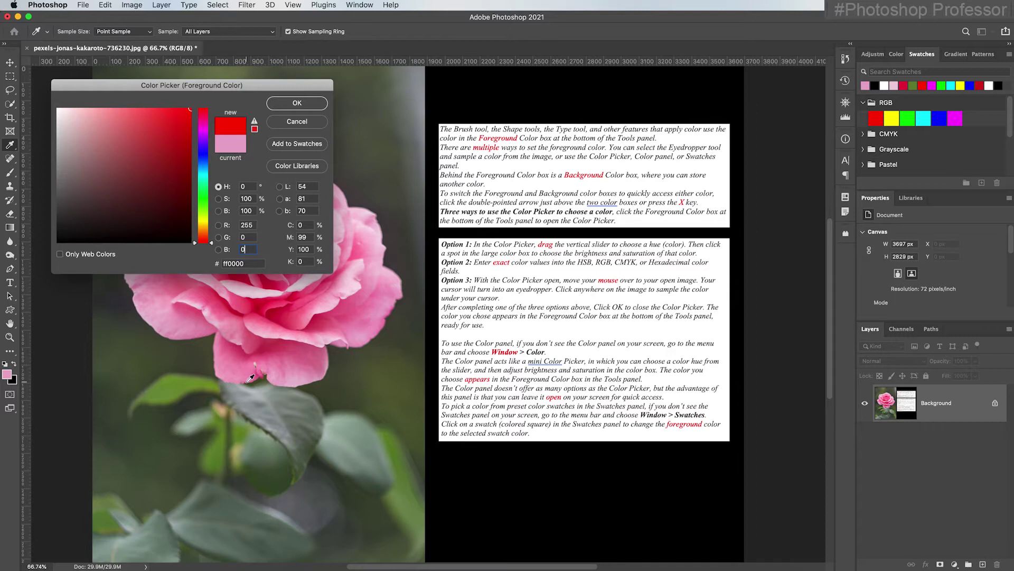
Step: Sample the rose petal pink fb84a4 into the Color Picker and confirm with OK
left_click(290, 316)
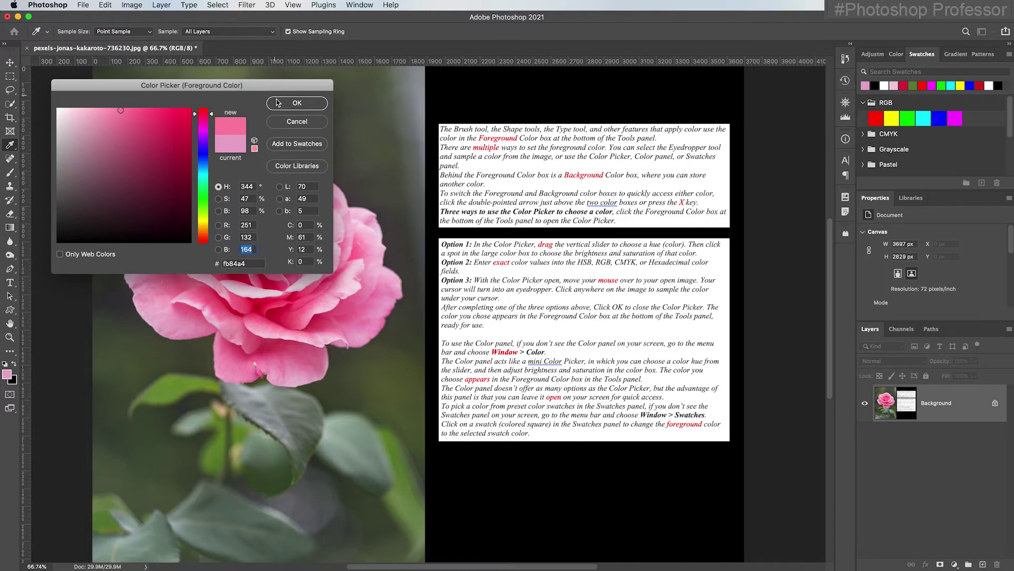
left_click(295, 104)
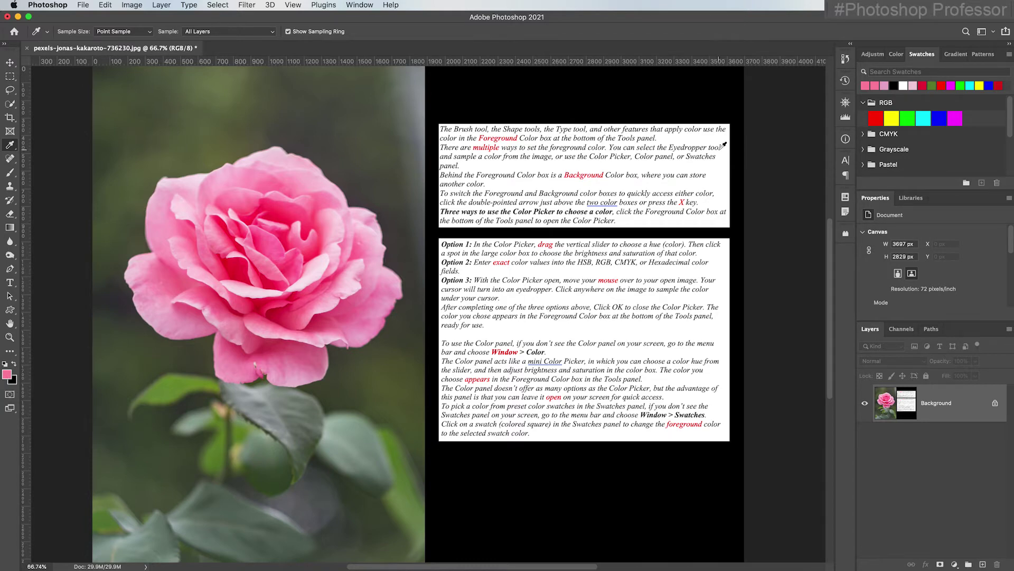
Step: Make RGB yellow the foreground colour from the Swatches panel
left_click(896, 54)
left_click(922, 54)
left_click(360, 5)
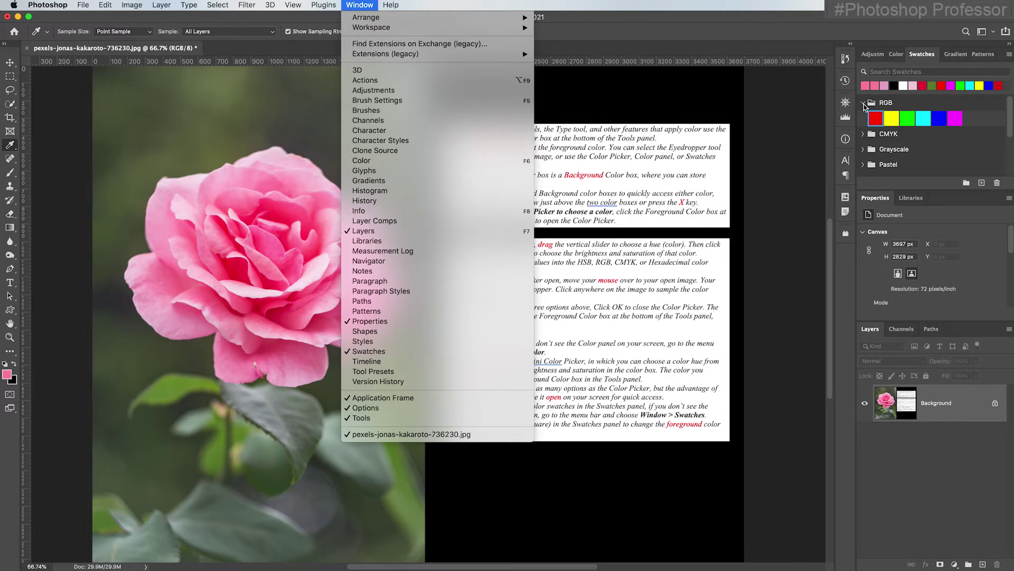
left_click(894, 122)
left_click(893, 120)
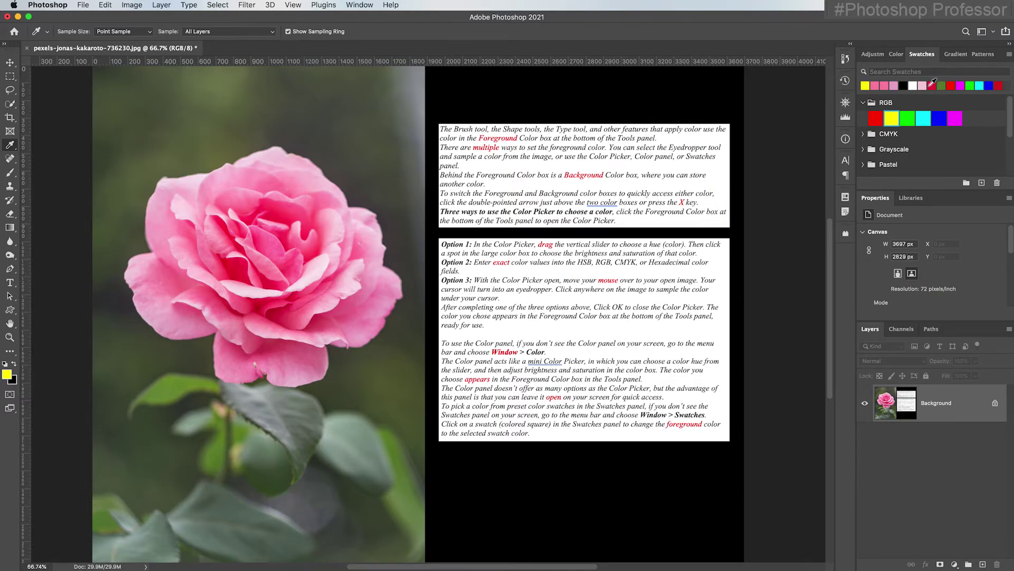
Step: Switch the foreground colour to the green RGB swatch
left_click(865, 136)
left_click(865, 135)
left_click(970, 86)
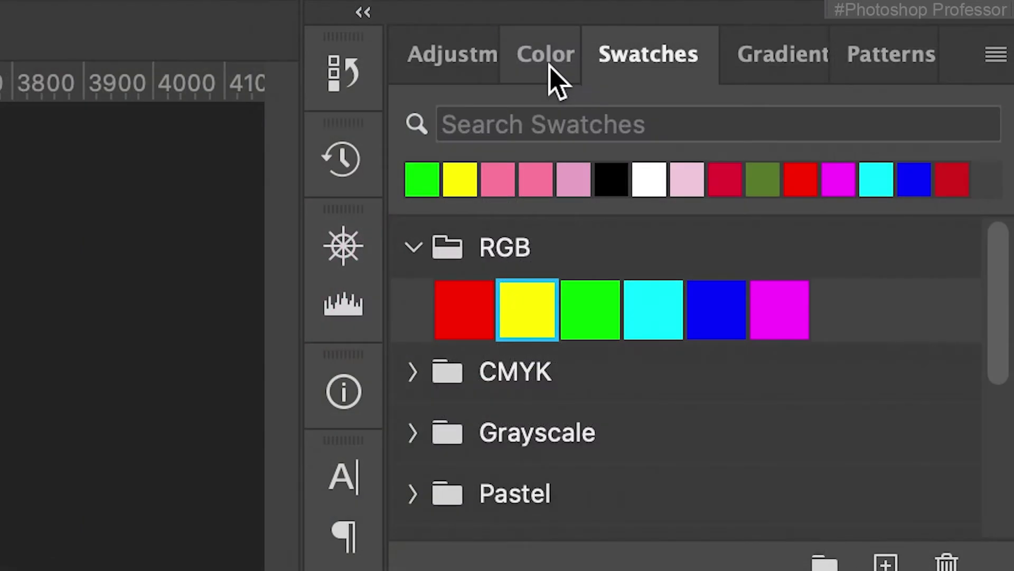
Step: In the Color panel, move the hue to red and pick a muted pinkish red shade
left_click(547, 55)
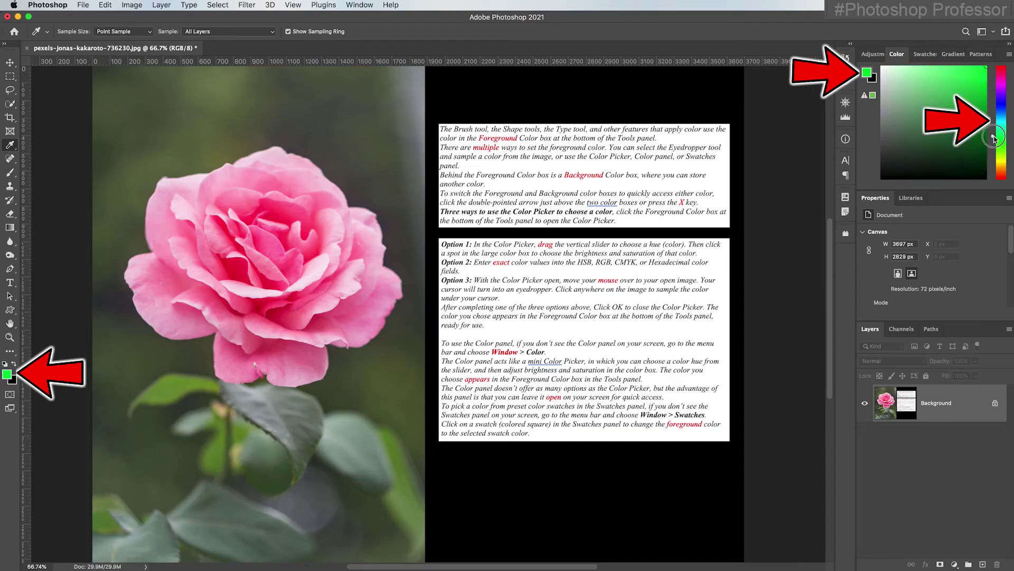
mouse_move(994, 138)
left_mouse_down()
mouse_move(1000, 90)
mouse_move(996, 170)
mouse_move(998, 77)
mouse_move(991, 123)
left_mouse_up()
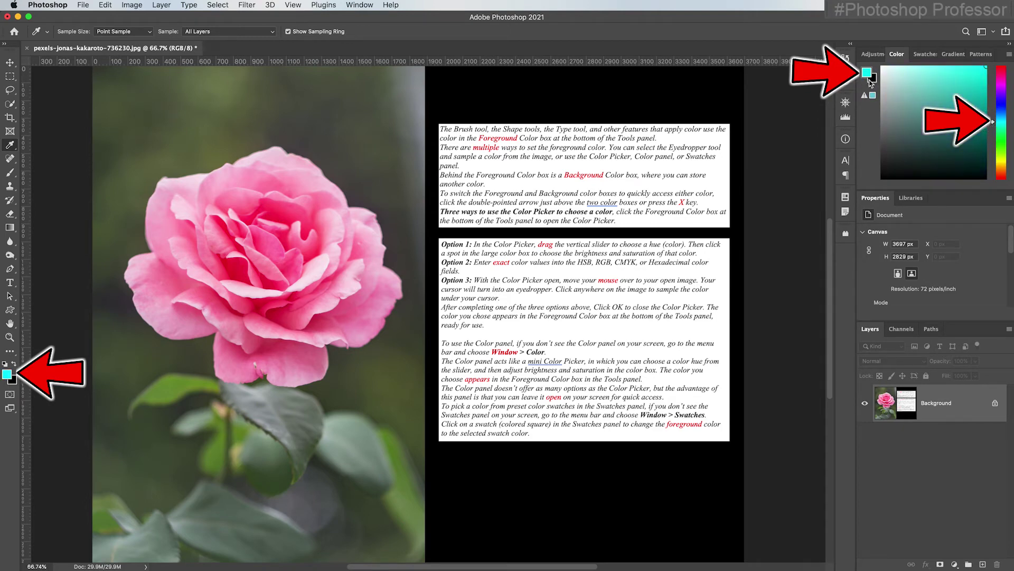
scroll(871, 79, "right", 1)
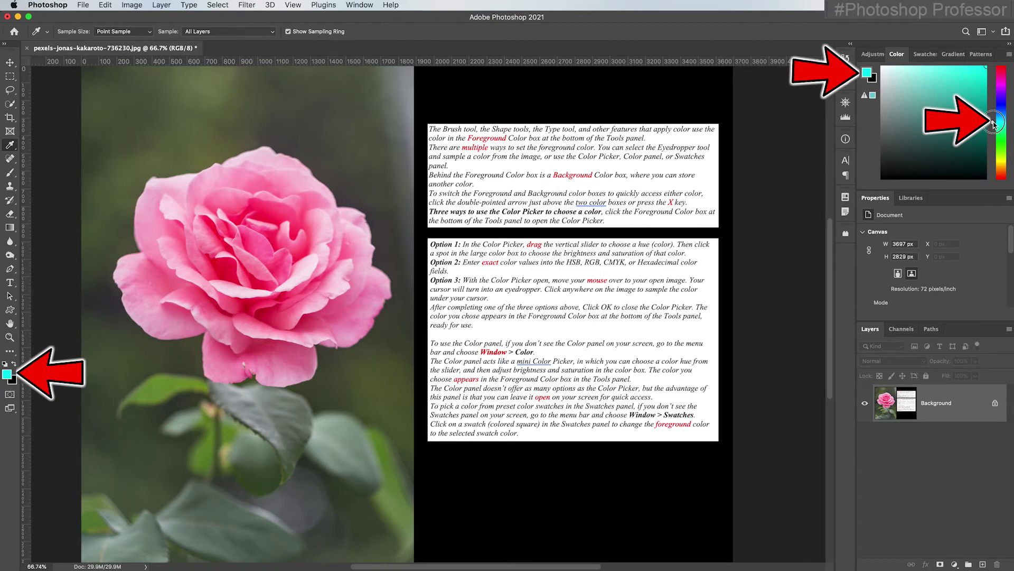
left_click_drag(994, 122, 995, 66)
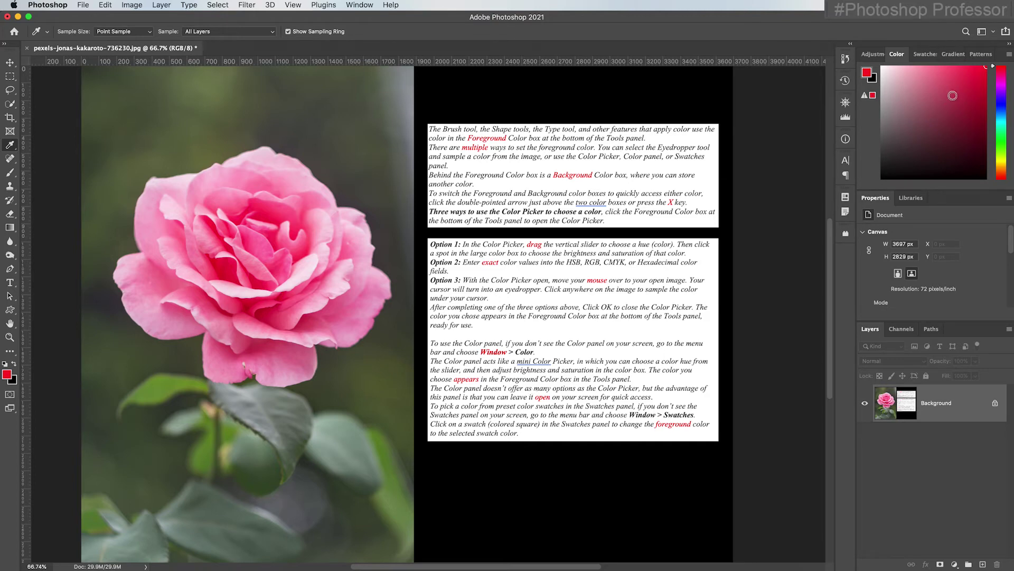
left_click(954, 79)
left_click(919, 125)
mouse_move(919, 125)
left_mouse_down()
mouse_move(915, 87)
mouse_move(954, 81)
mouse_move(941, 104)
left_mouse_up()
Step: Back in the Swatches panel, set the foreground colour to the cyan RGB swatch
left_click(922, 55)
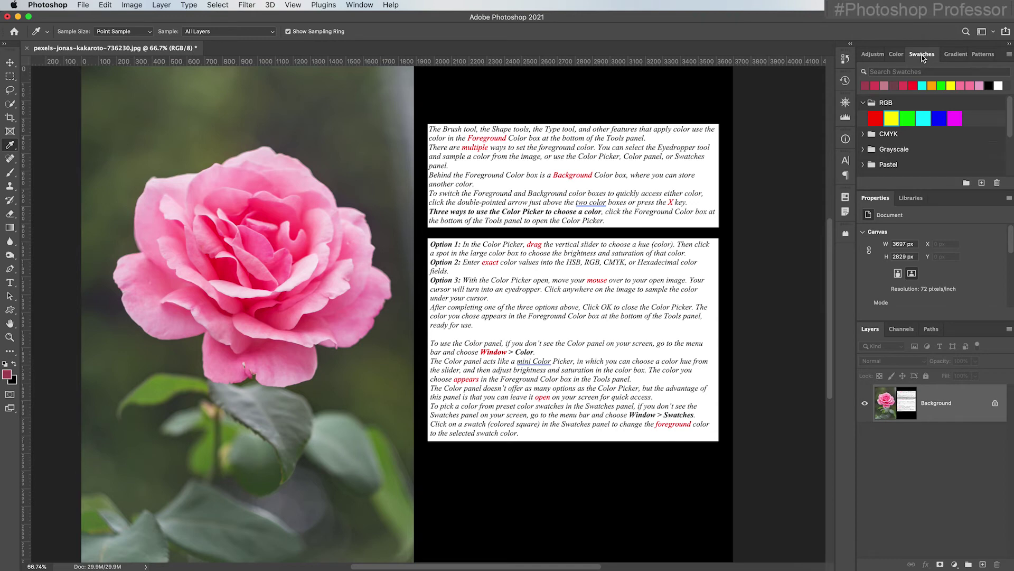
left_click(349, 6)
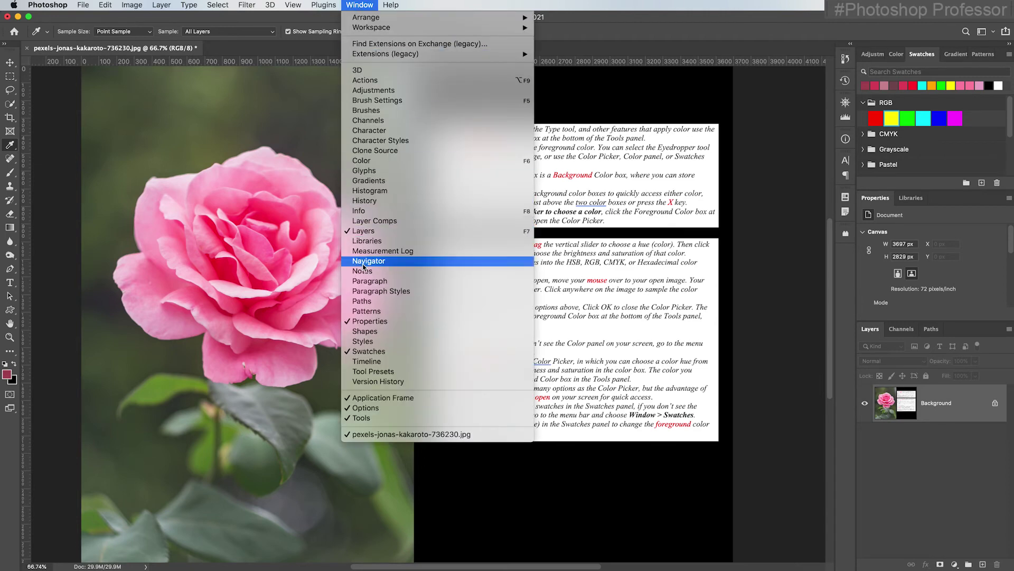
left_click(369, 313)
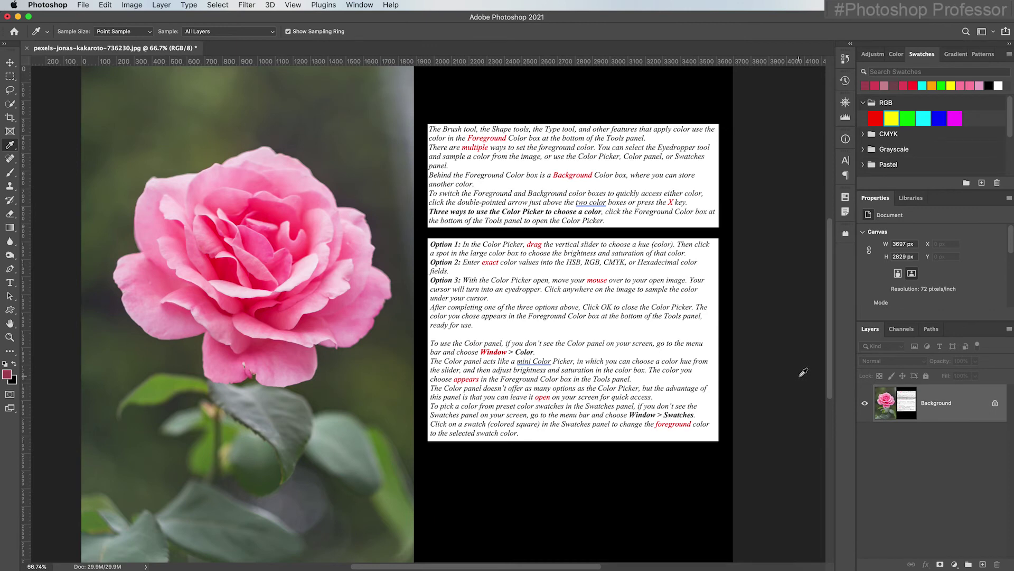
left_click(925, 116)
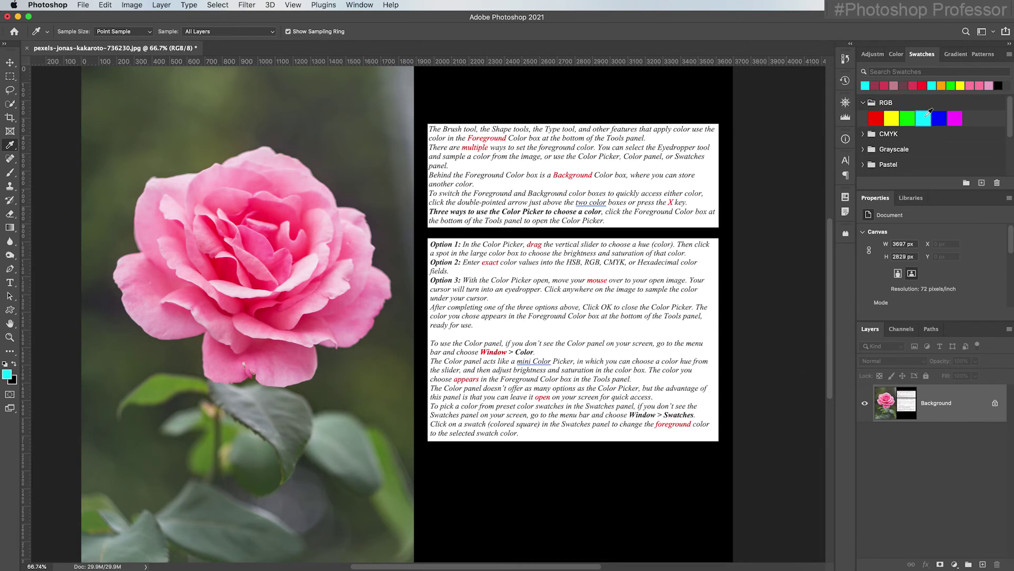